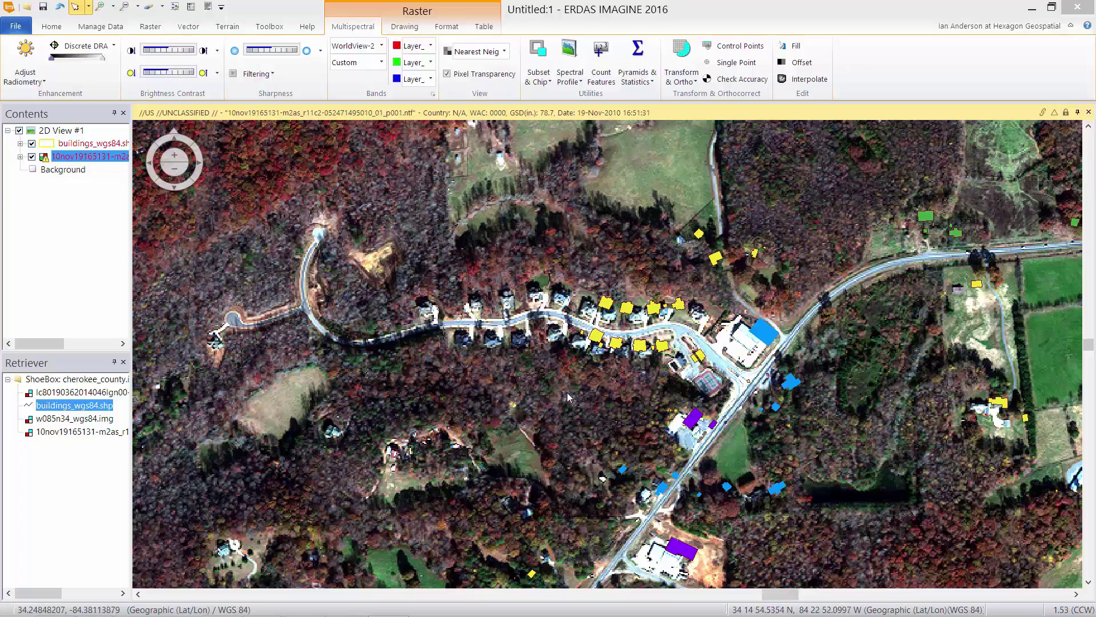
Pan over the subdivision imagery and switch off the buildings_wgs84.shp layer
drag(567, 392, 473, 297)
drag(508, 413, 642, 330)
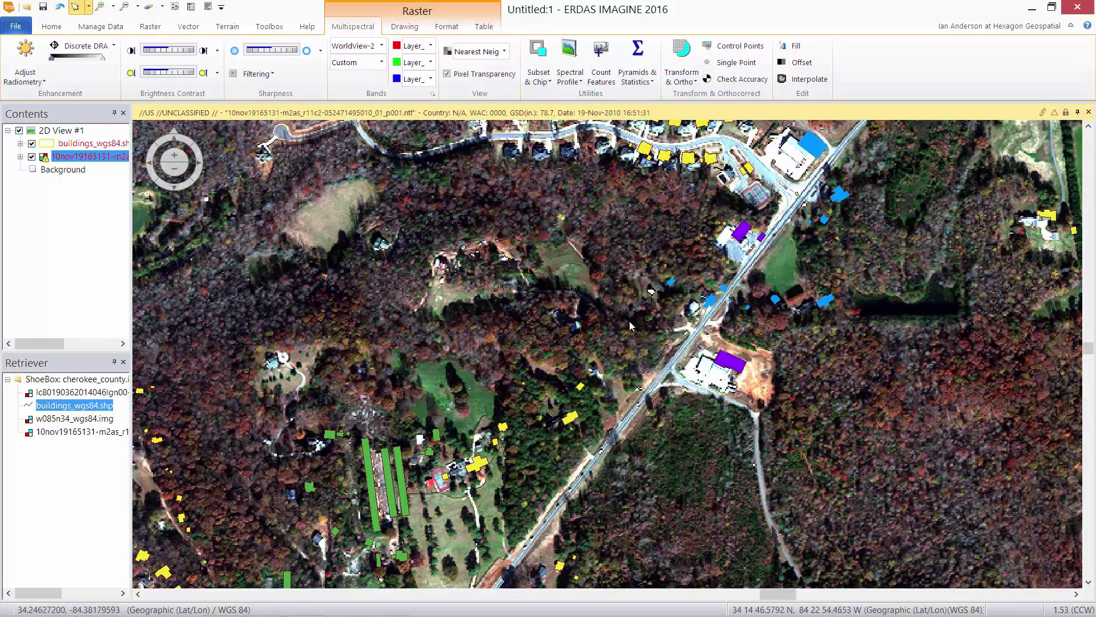
drag(675, 260, 627, 403)
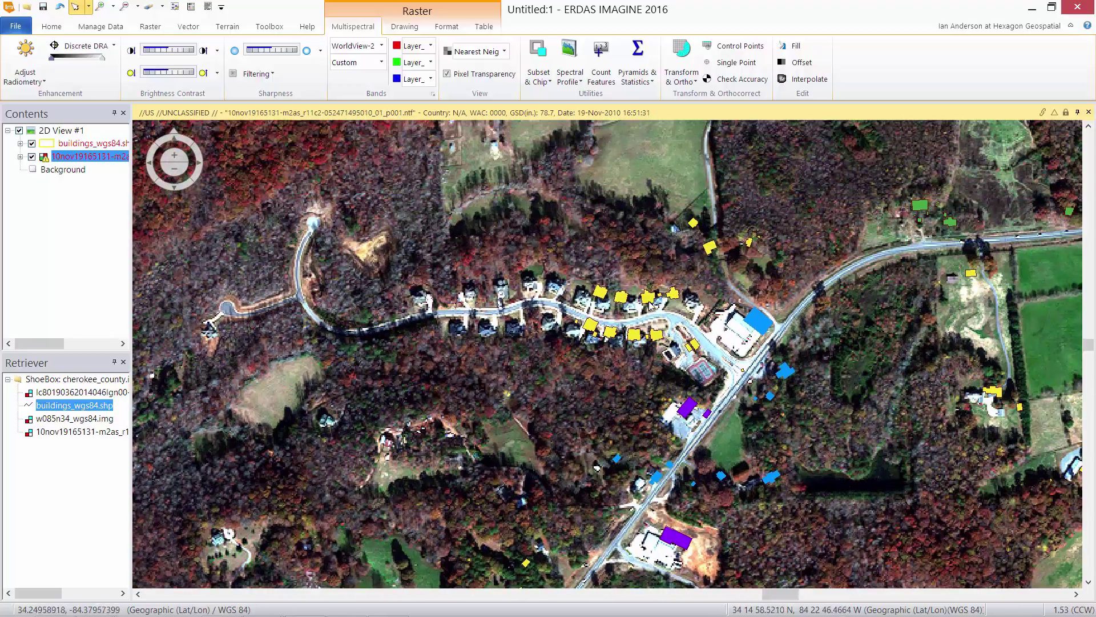
click(32, 144)
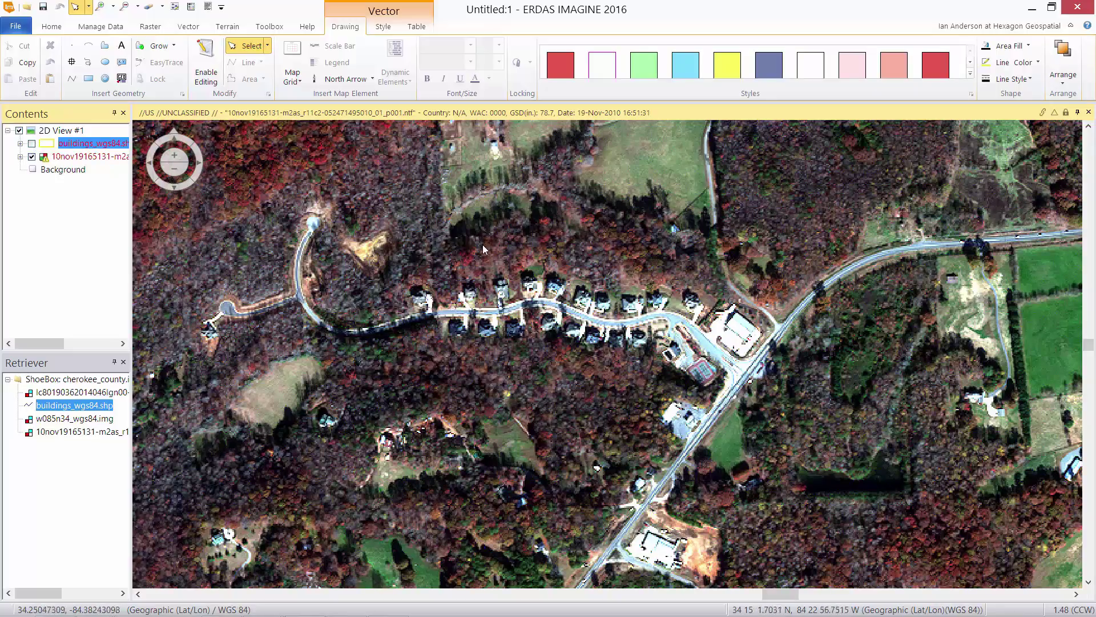
Clear the image and building layers from the 2D View without saving changes
click(144, 7)
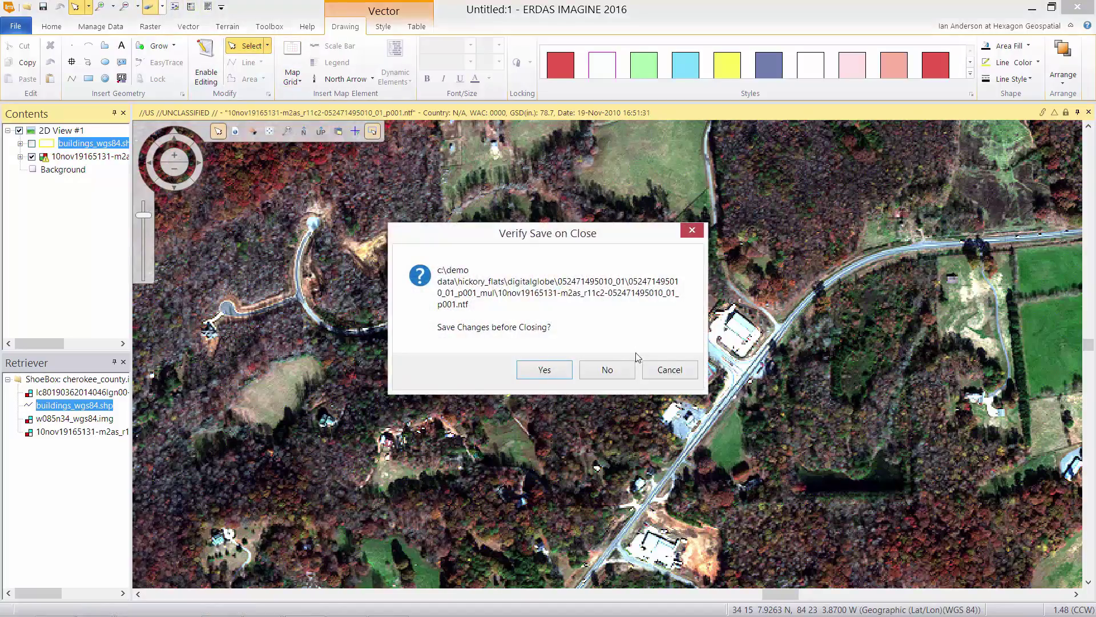
click(614, 370)
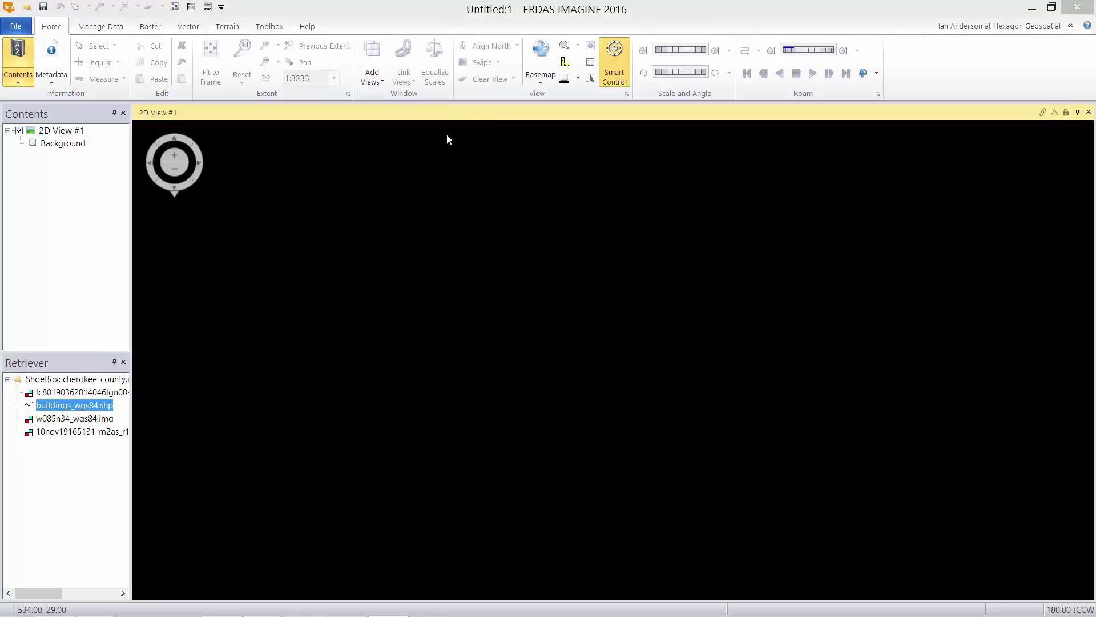
click(541, 82)
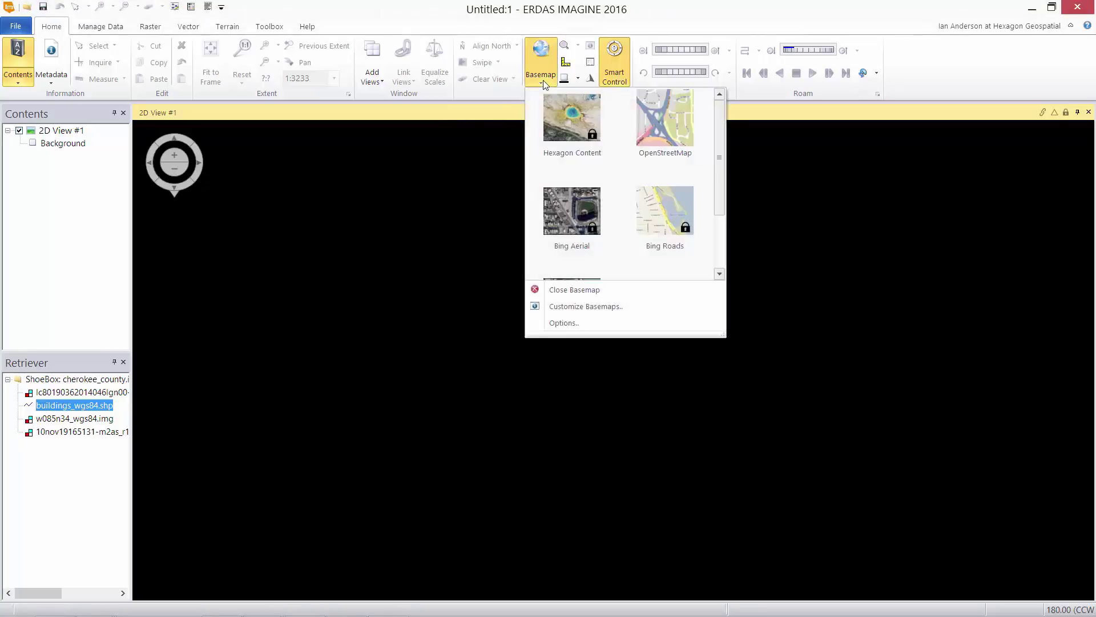
Load the Hexagon Content Valtus WMS basemap, entering the service user name and password
click(572, 130)
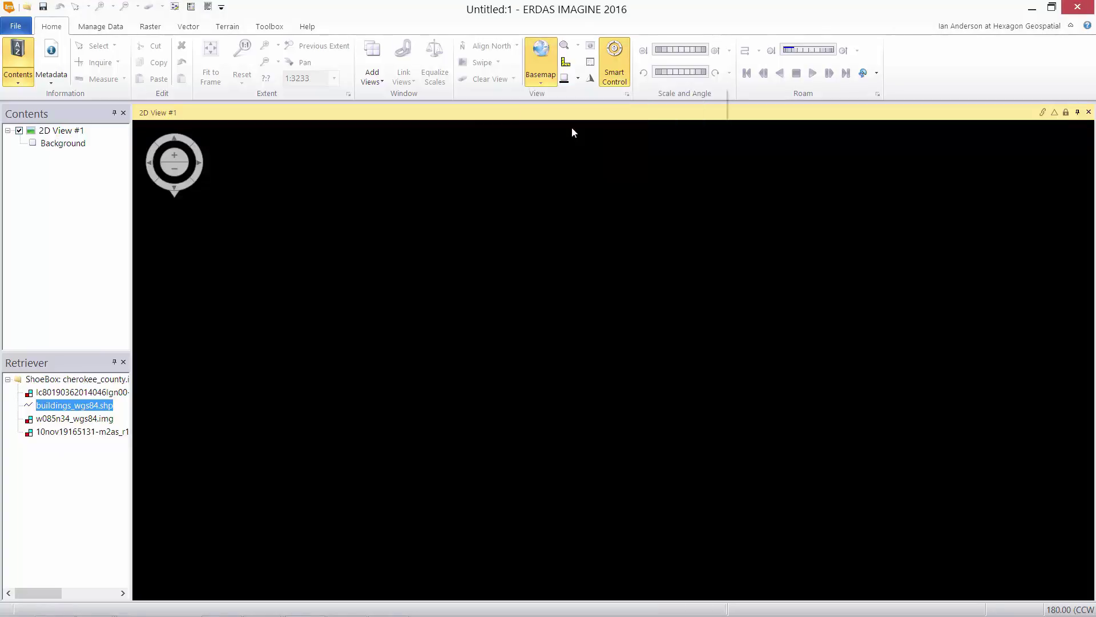
drag(528, 267, 544, 257)
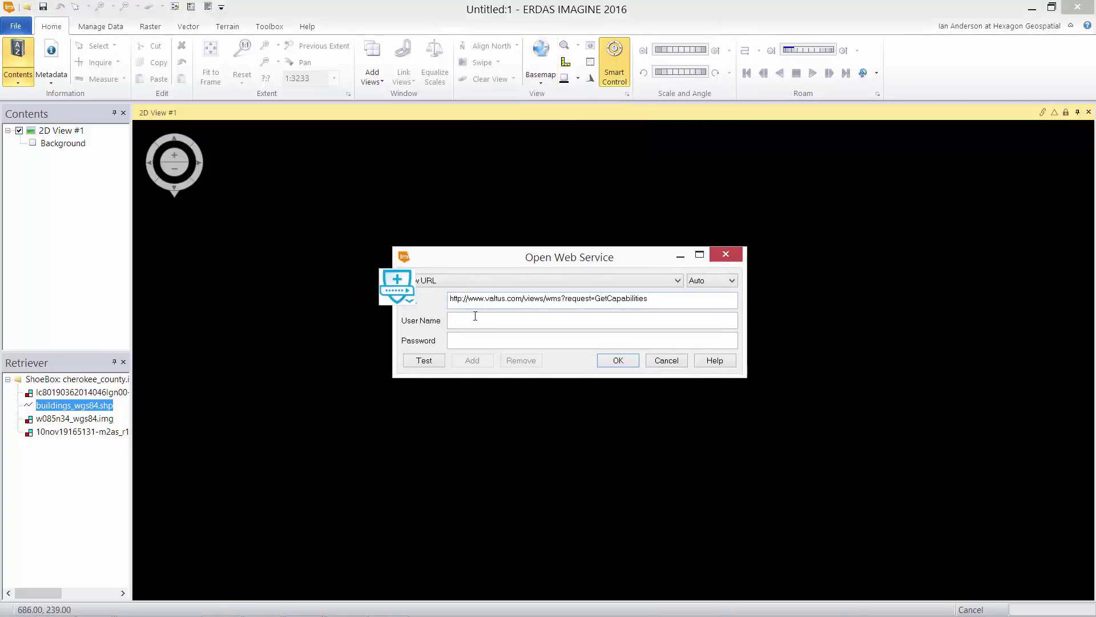
click(457, 320)
key(ctrl+v)
click(618, 361)
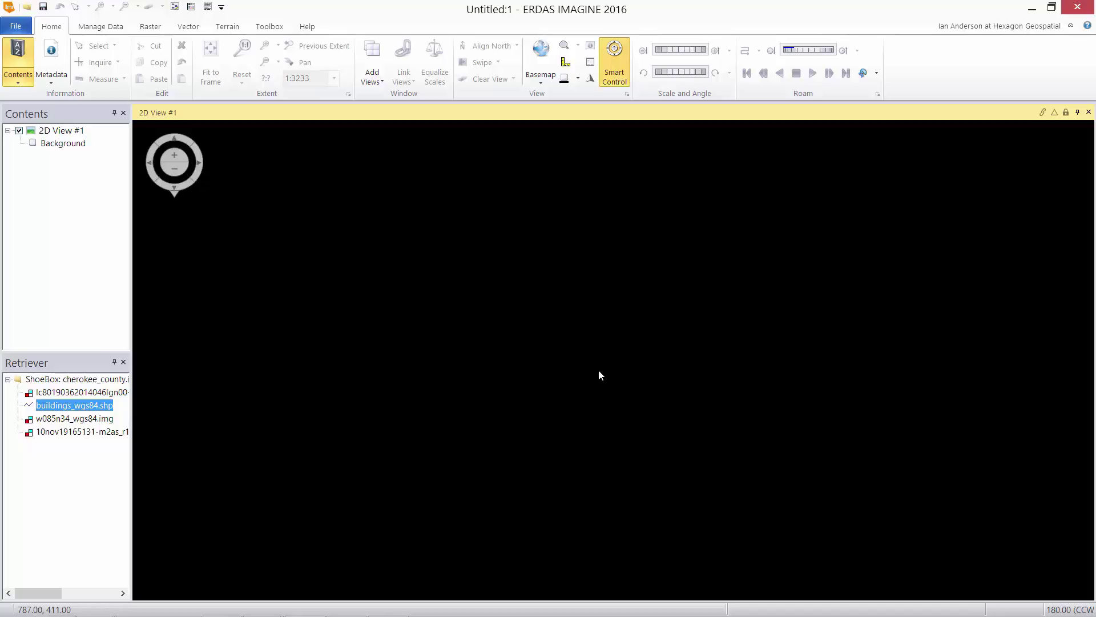
scroll(496, 313, up, 5)
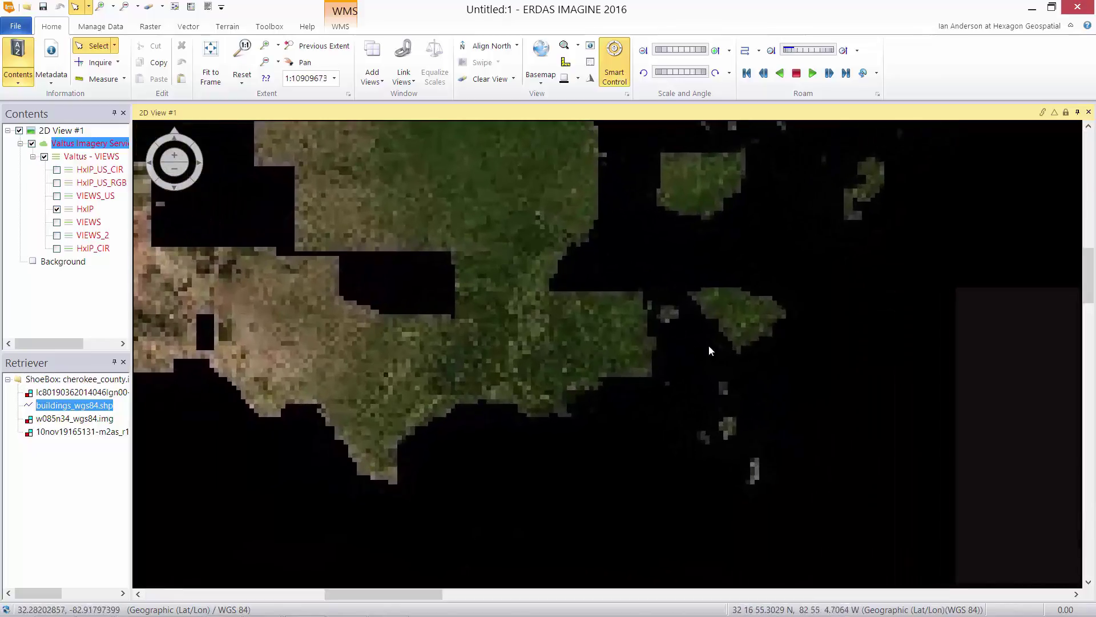
Zoom the Valtus imagery from the whole US into the southeastern US
scroll(674, 328, up, 3)
scroll(653, 301, up, 3)
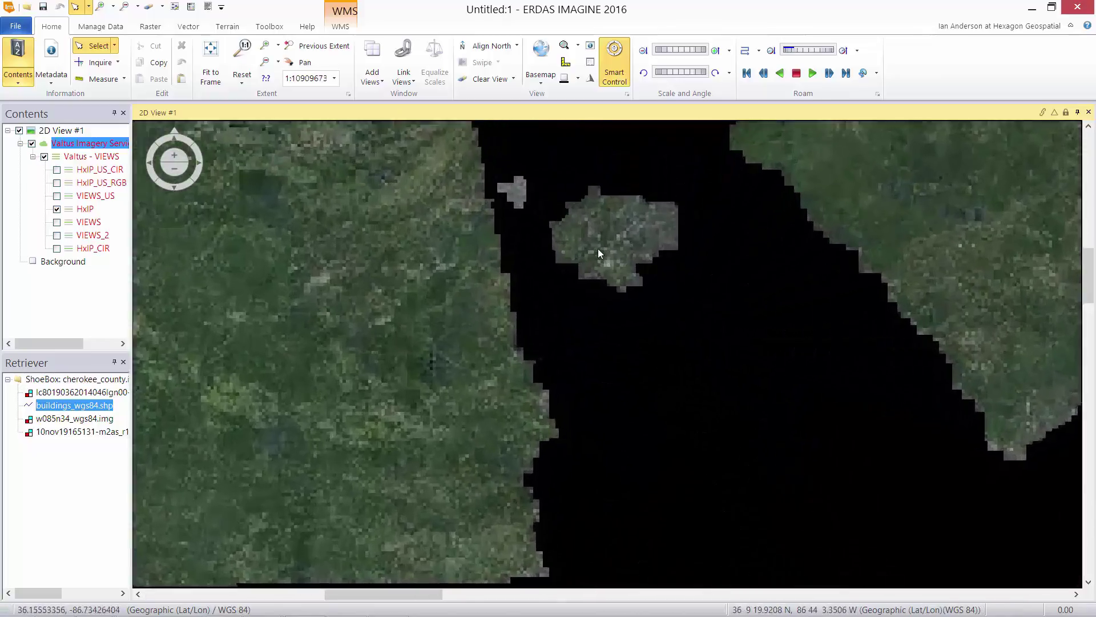
drag(597, 193, 563, 334)
scroll(506, 214, up, 2)
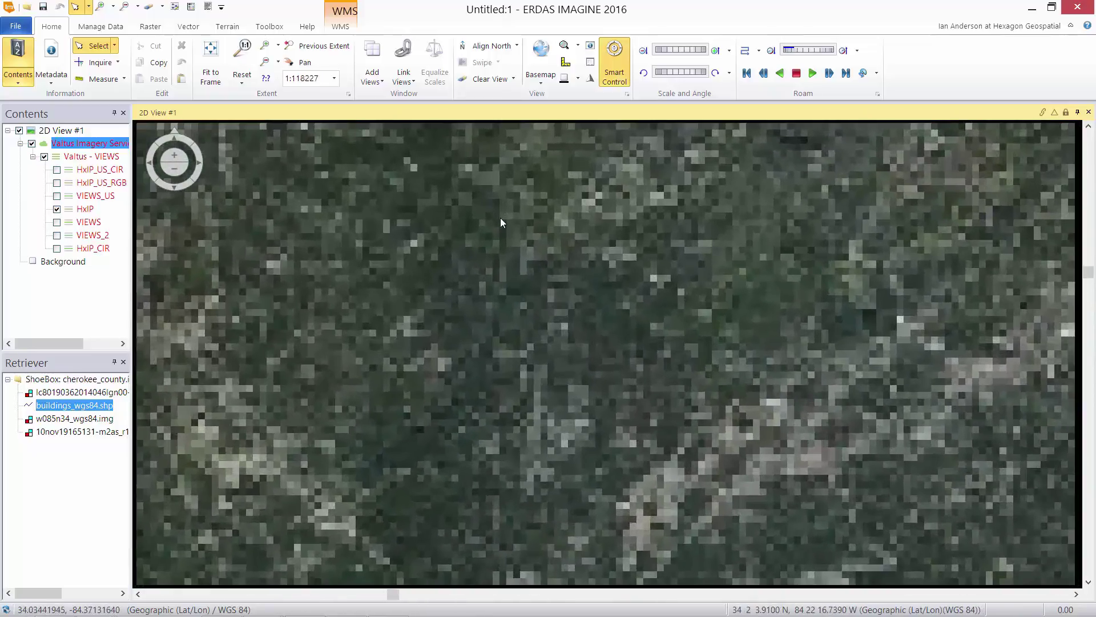
scroll(500, 218, up, 2)
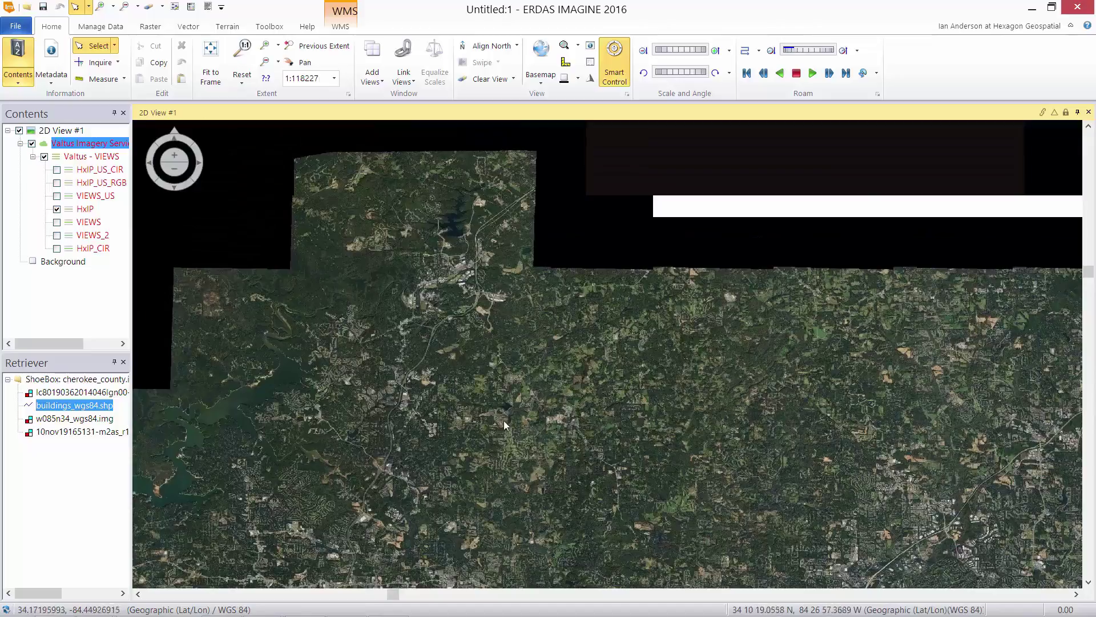
scroll(392, 441, up, 5)
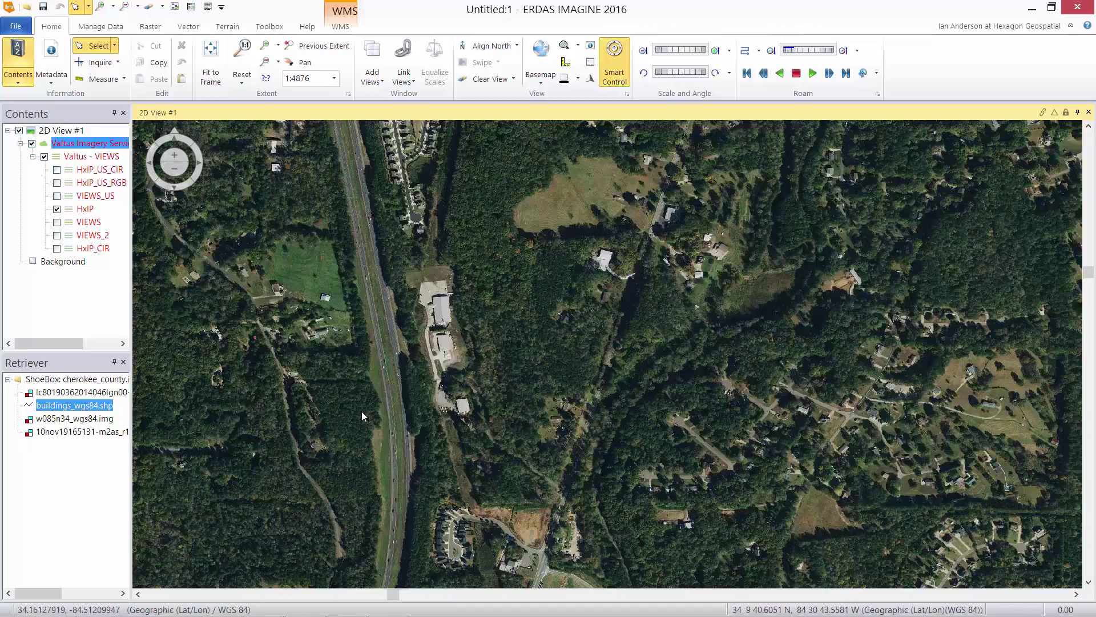
drag(361, 411, 501, 391)
scroll(501, 391, up, 3)
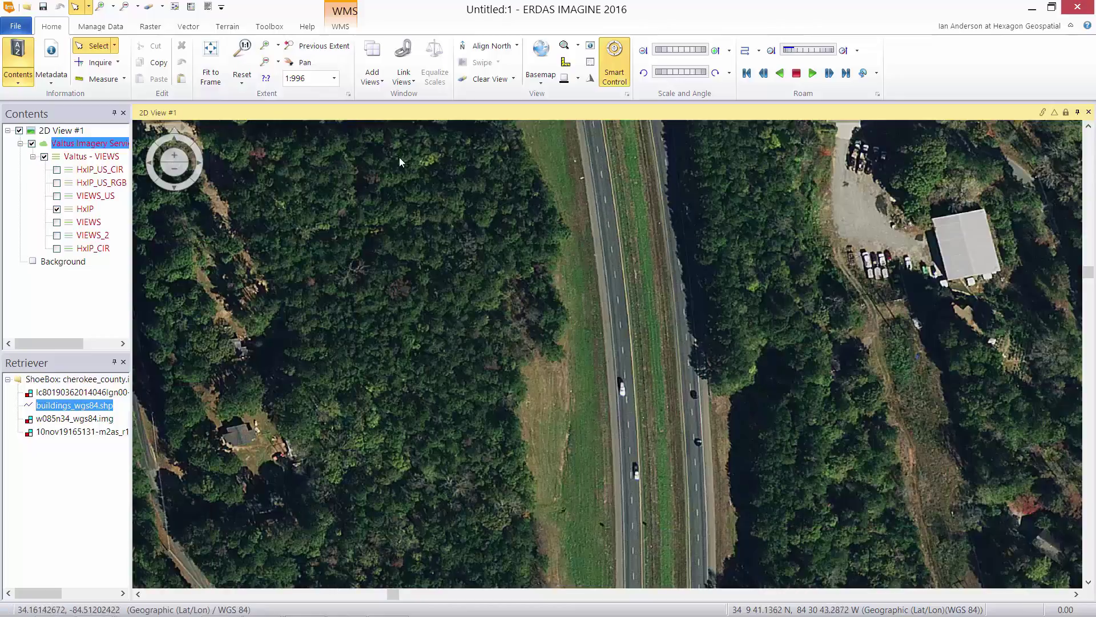
Return to the previous extent and settle on a highway corridor between neighbourhoods
click(294, 51)
click(298, 62)
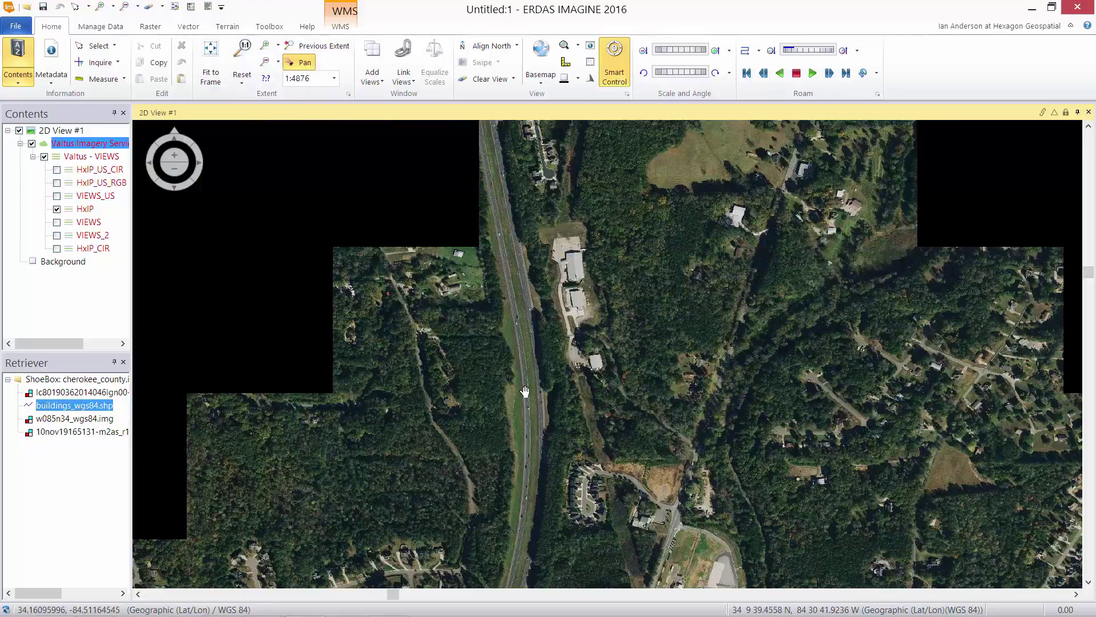
scroll(525, 391, up, 3)
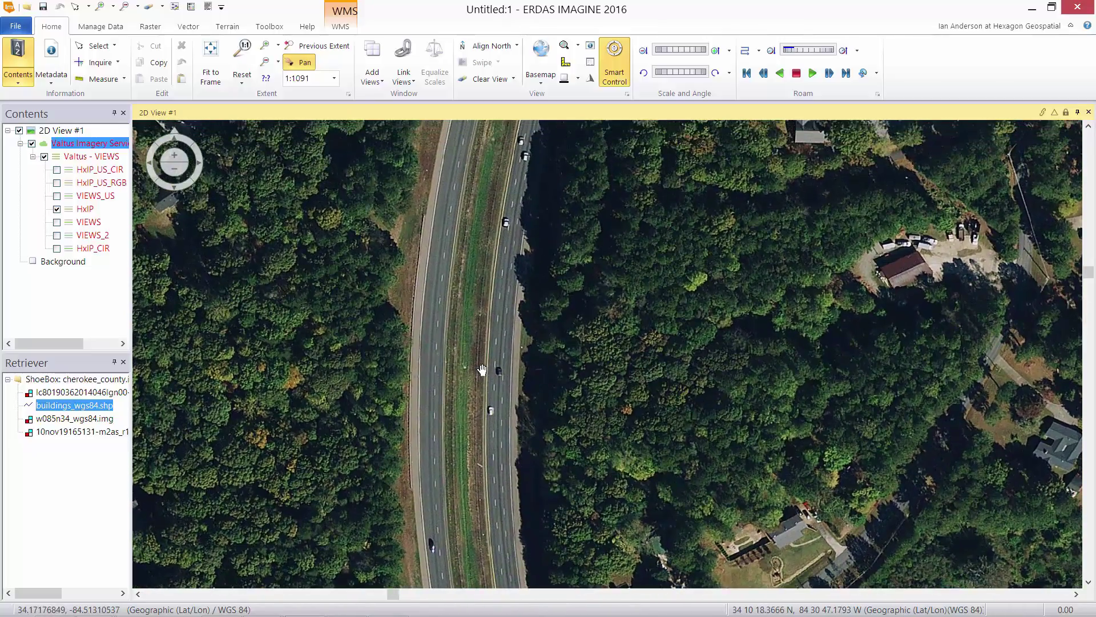
click(80, 7)
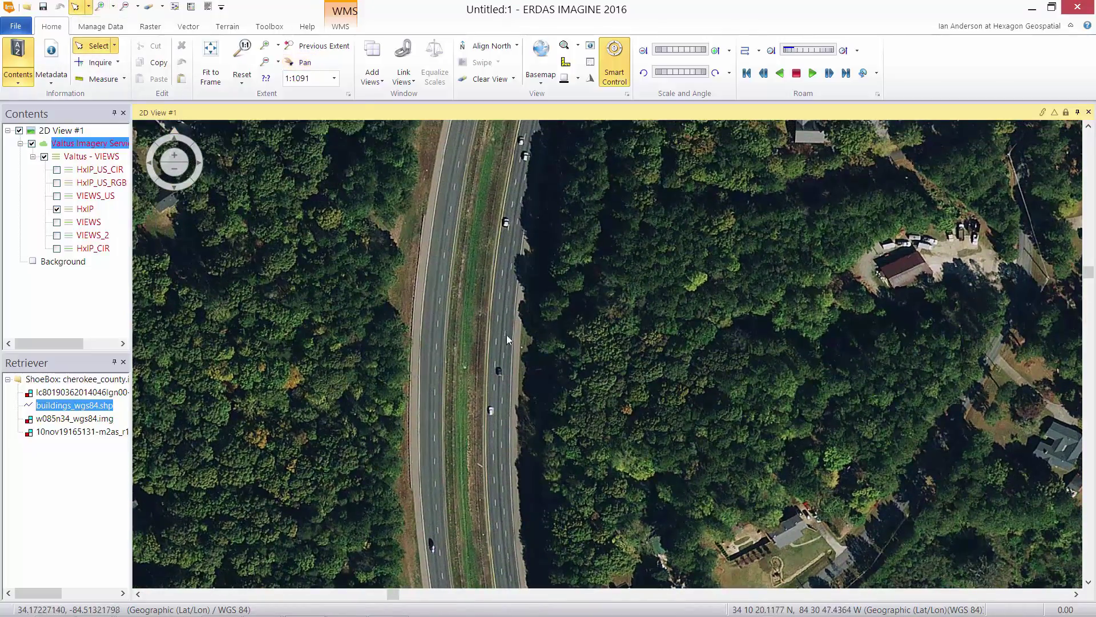
scroll(524, 348, down, 4)
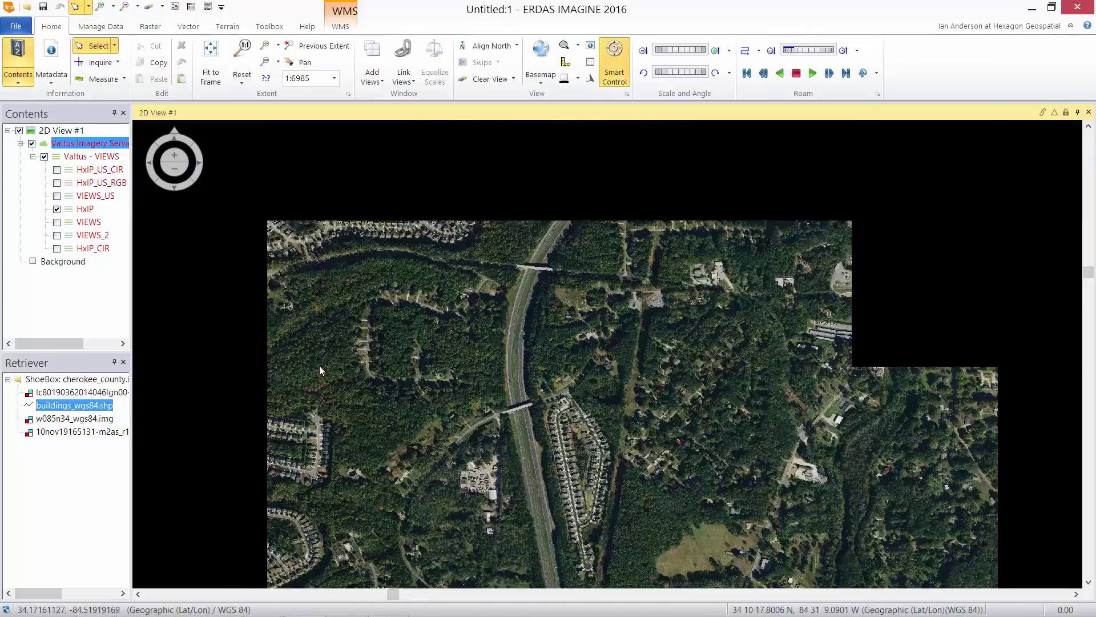
Add the buildings_wgs84 layer and zoom to about 1:571 on the subdivision
drag(64, 407, 574, 344)
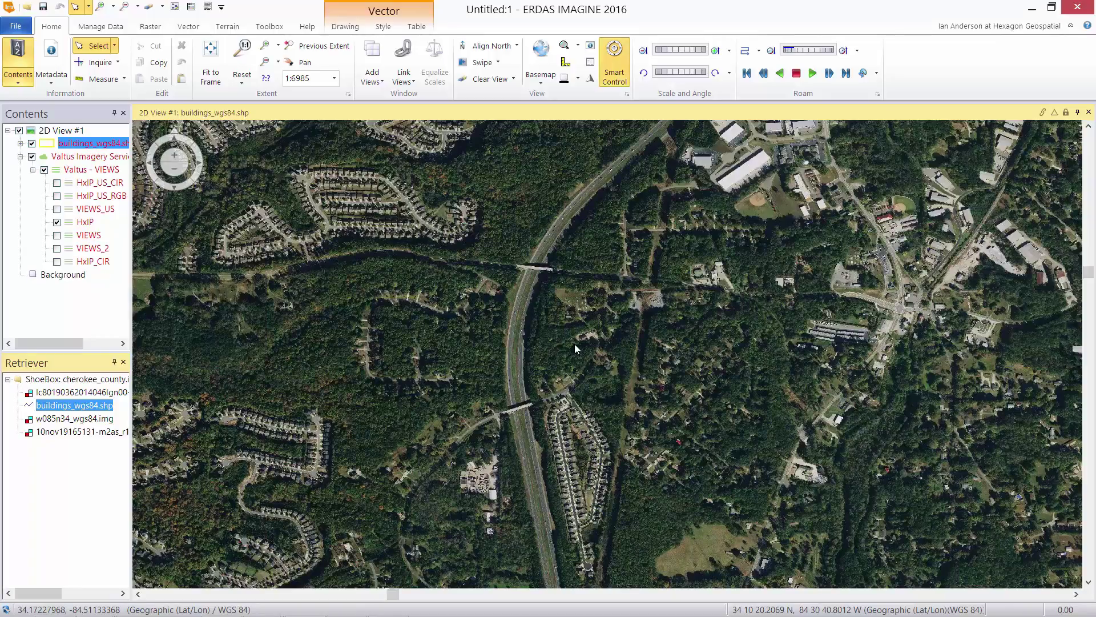
drag(390, 215, 555, 372)
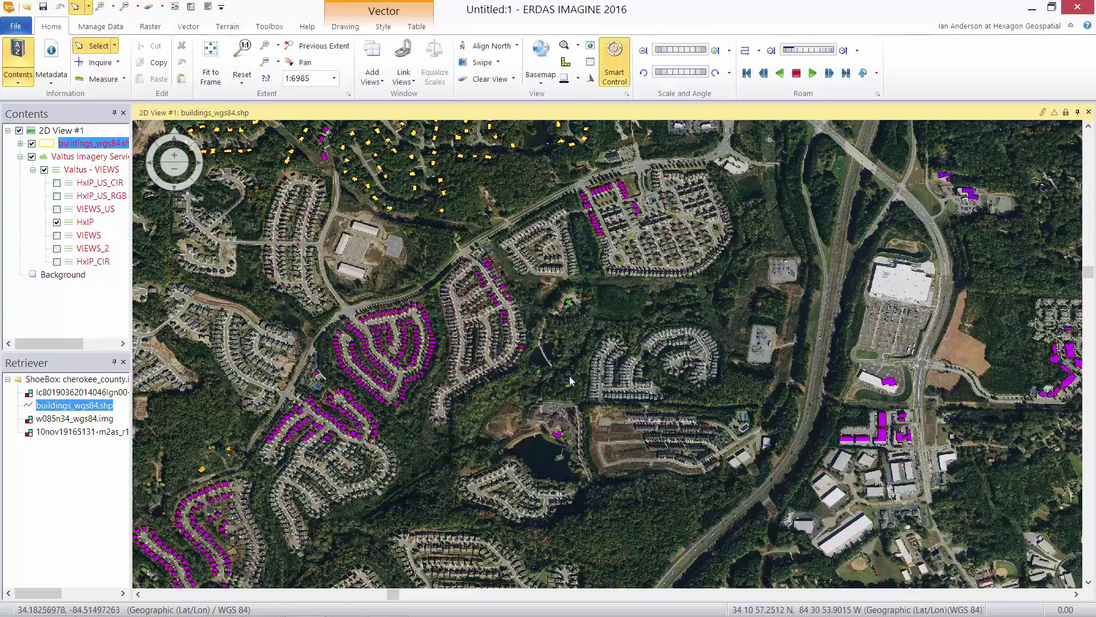
drag(289, 179, 430, 323)
scroll(429, 323, up, 5)
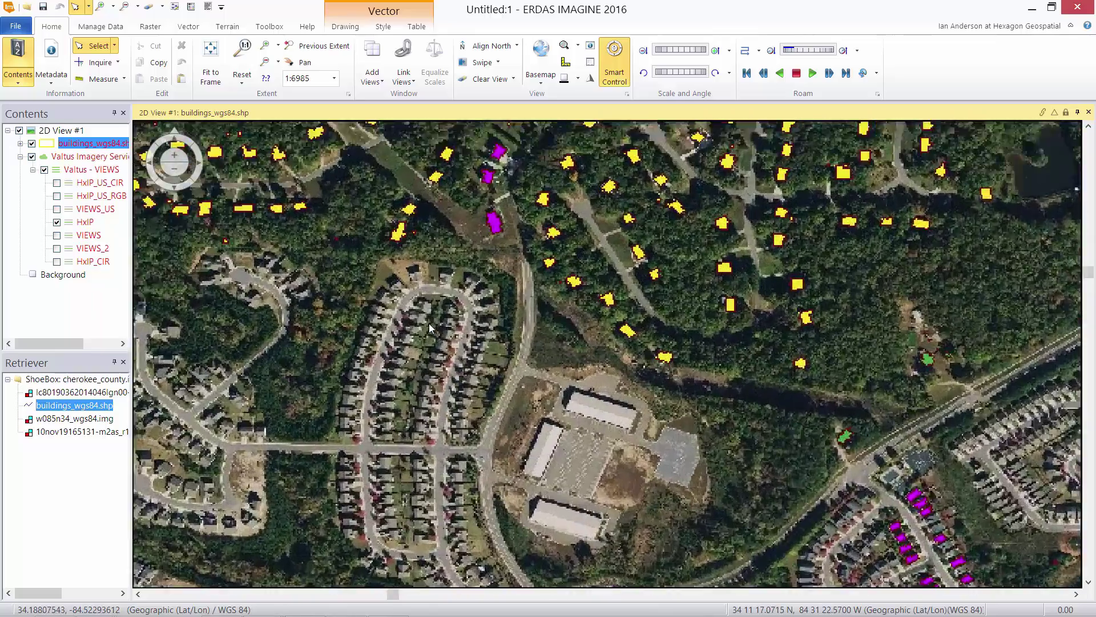
scroll(490, 239, up, 2)
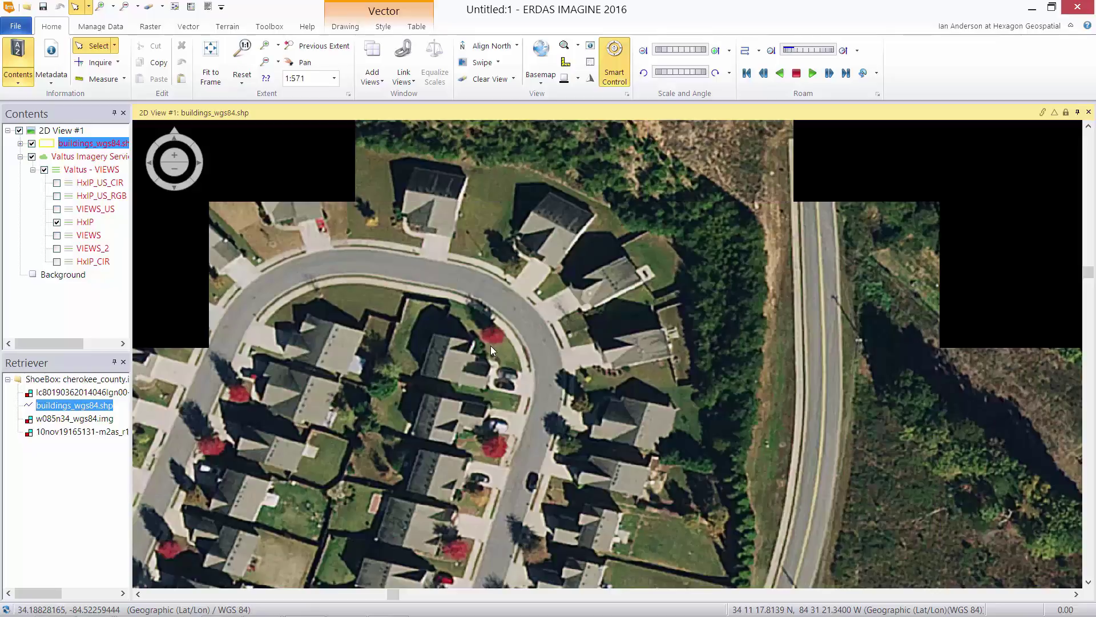
Centre the houses on the curved street and switch on the HxIP_US_CIR layer
drag(561, 225, 522, 359)
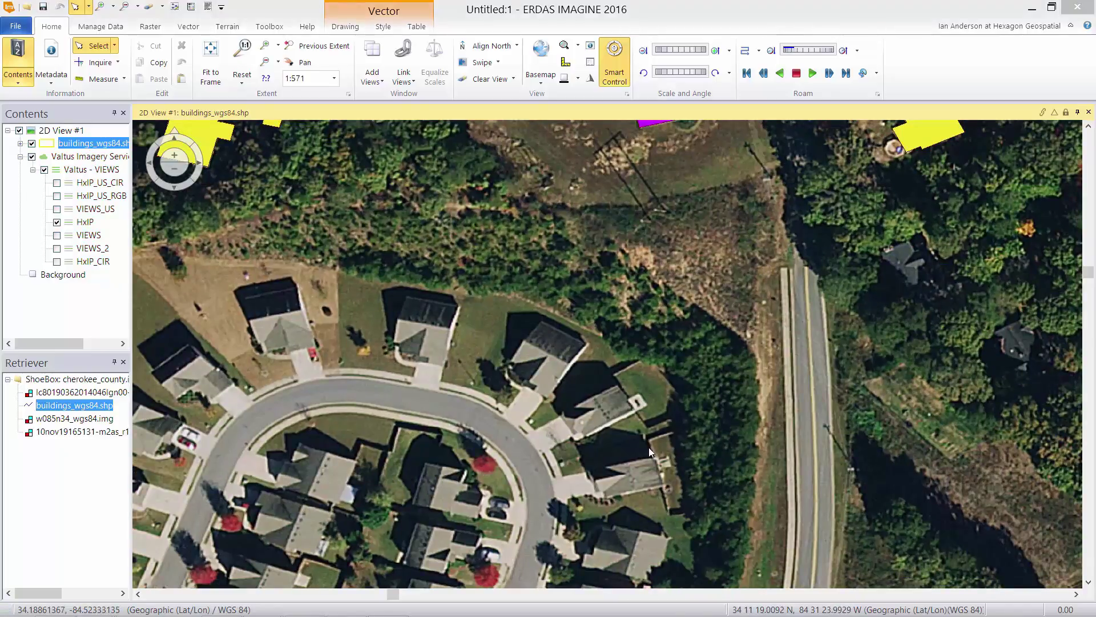
drag(648, 248, 597, 436)
drag(442, 418, 763, 294)
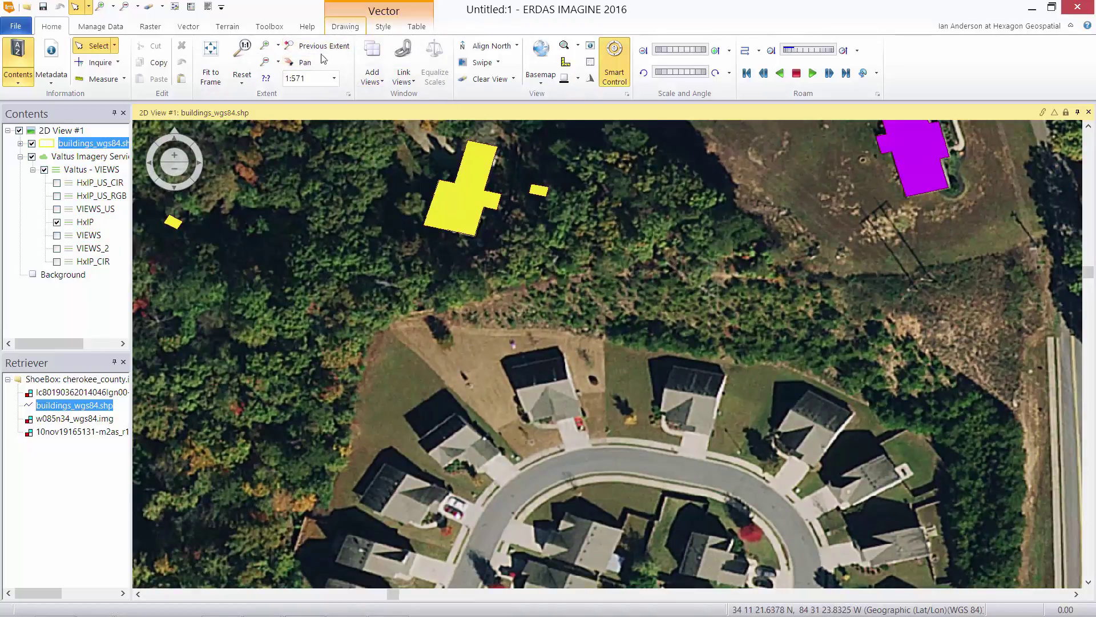
click(57, 183)
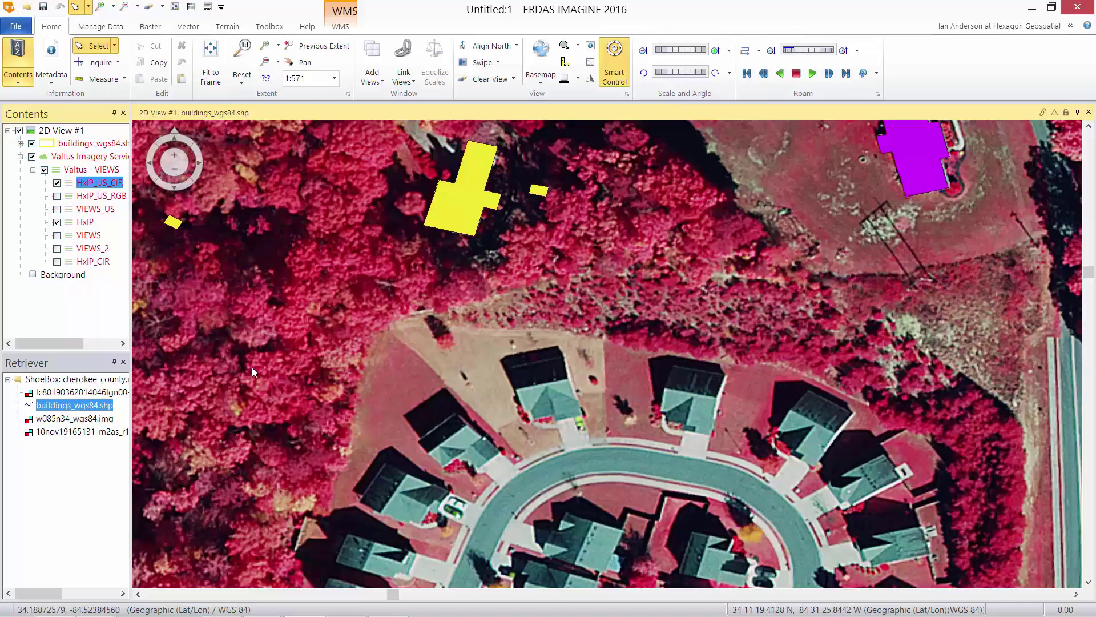
Recentre the houses in the CIR imagery and make buildings_wgs84.shp the active layer
drag(601, 485, 562, 425)
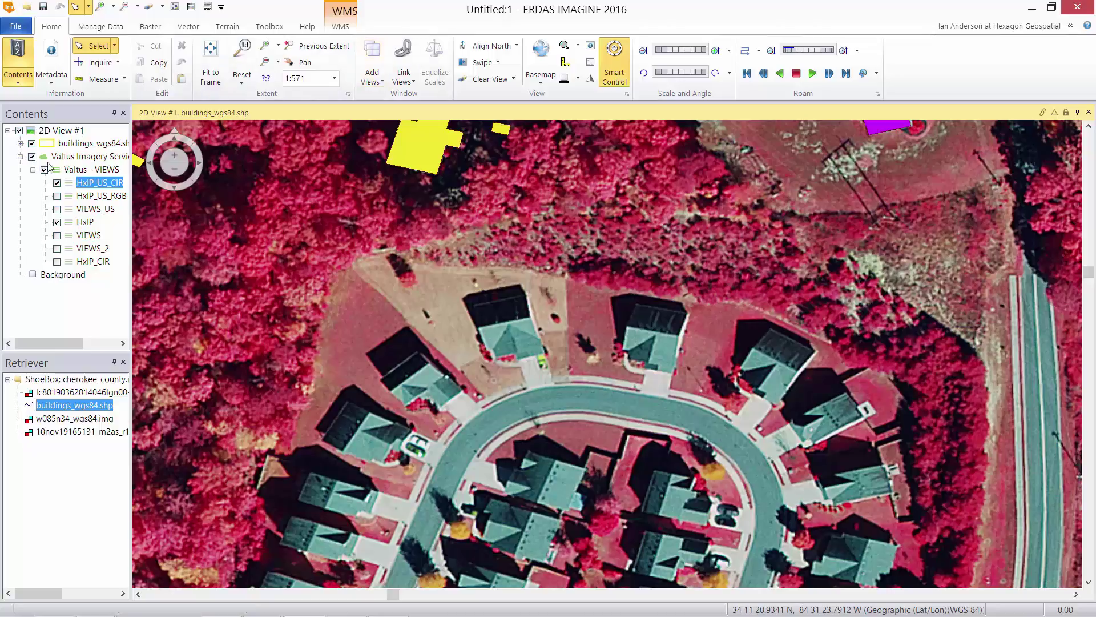
click(67, 144)
Enable editing on the buildings layer and delete the stray yellow polygon
click(353, 27)
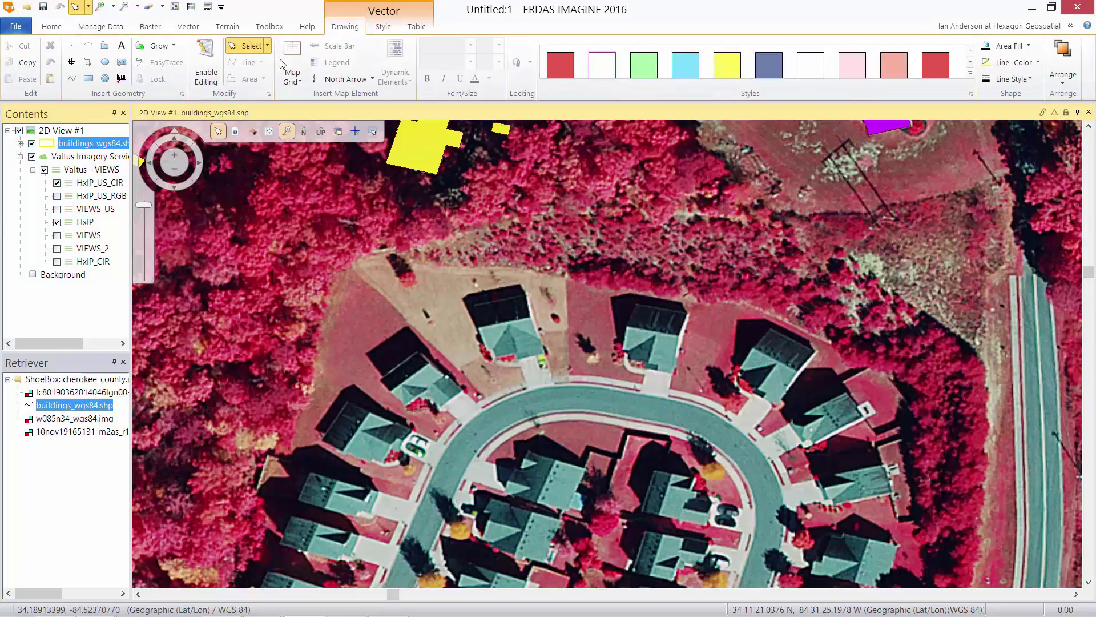
click(211, 57)
click(419, 162)
key(Delete)
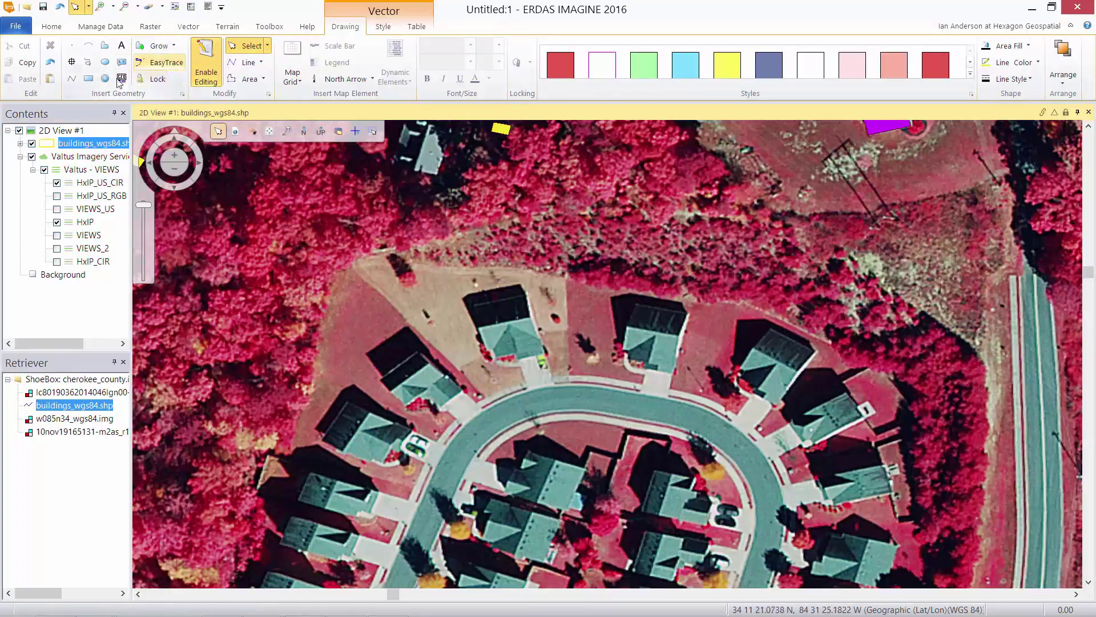
Digitize two new house footprints as four-corner building polygons
click(106, 48)
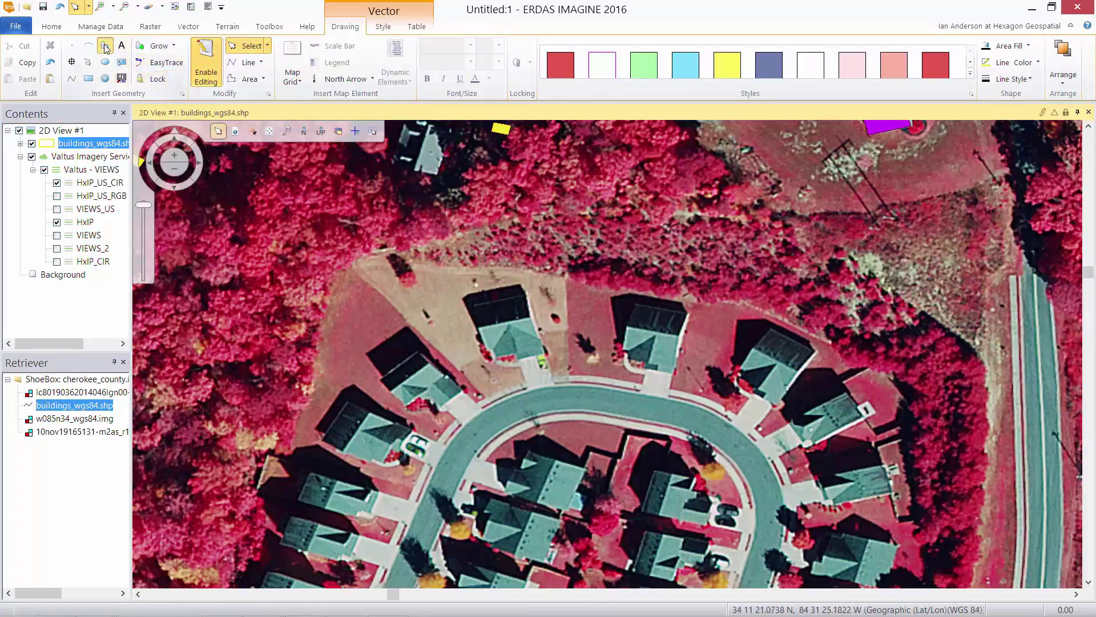
click(475, 306)
click(527, 295)
click(544, 355)
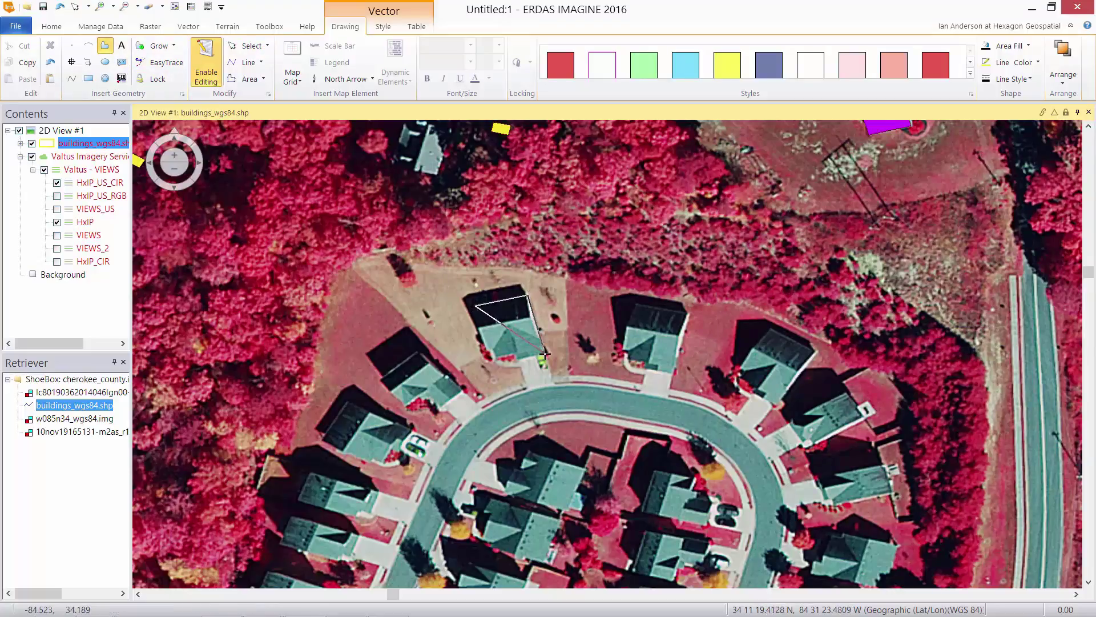
double_click(491, 359)
click(106, 48)
click(633, 302)
click(688, 312)
click(676, 373)
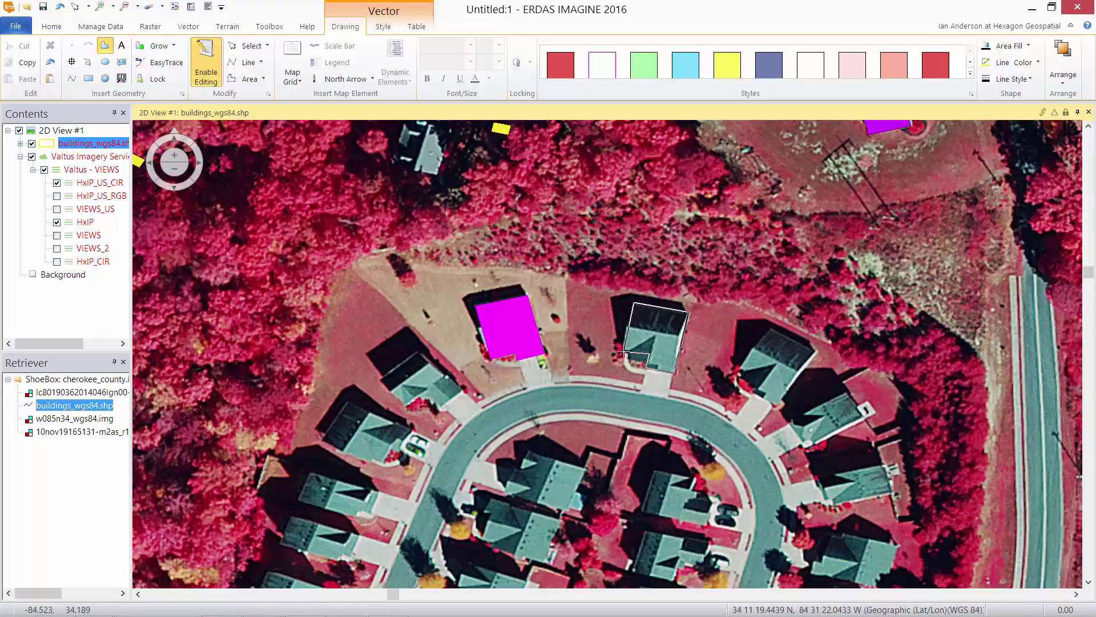
double_click(624, 351)
drag(597, 258, 358, 307)
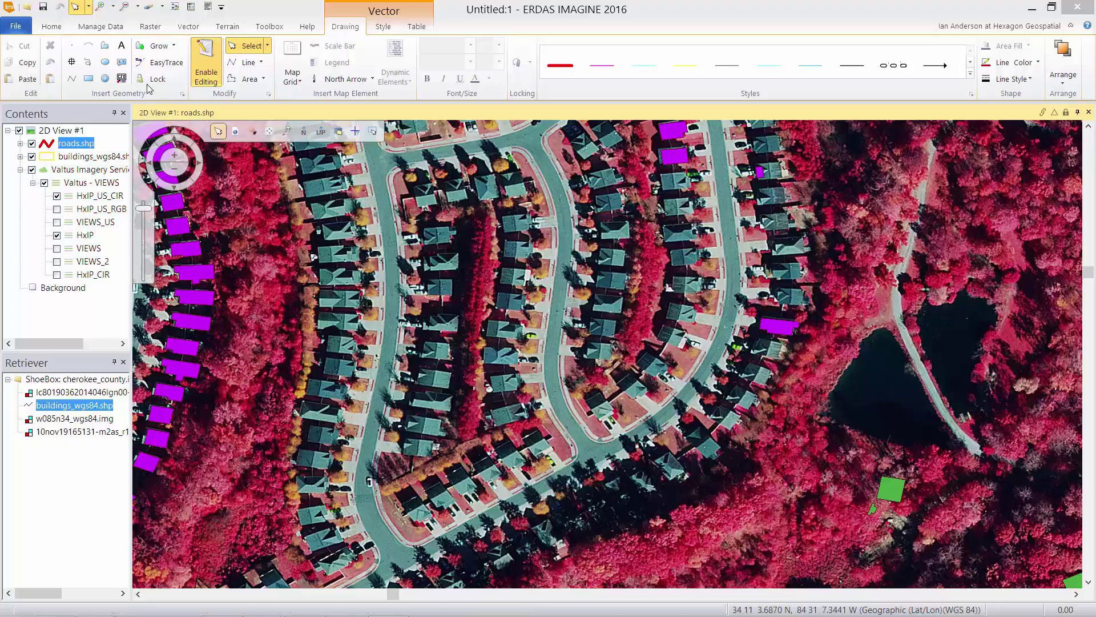
Trace the curving subdivision road's centerline with EasyTrace in Centerline/Rubber Band mode
click(169, 63)
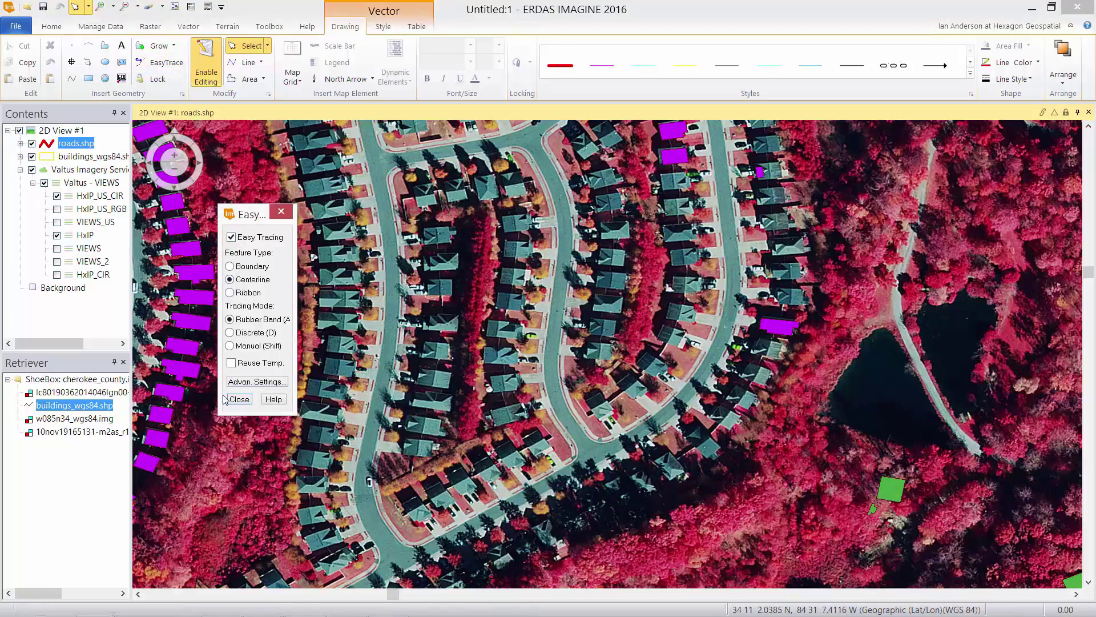
click(69, 82)
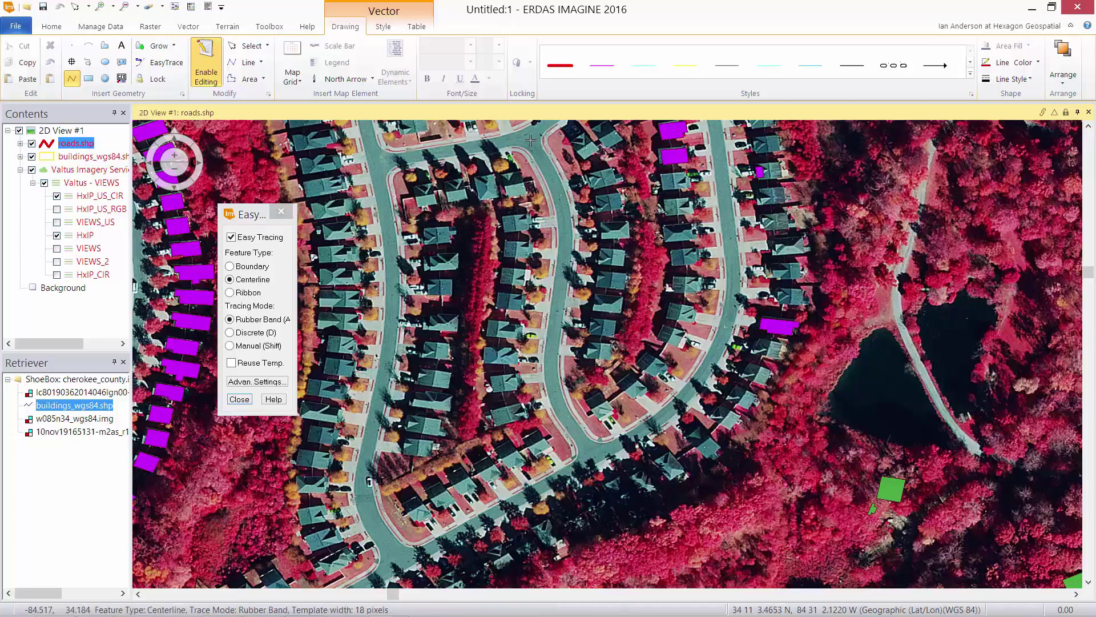
double_click(591, 450)
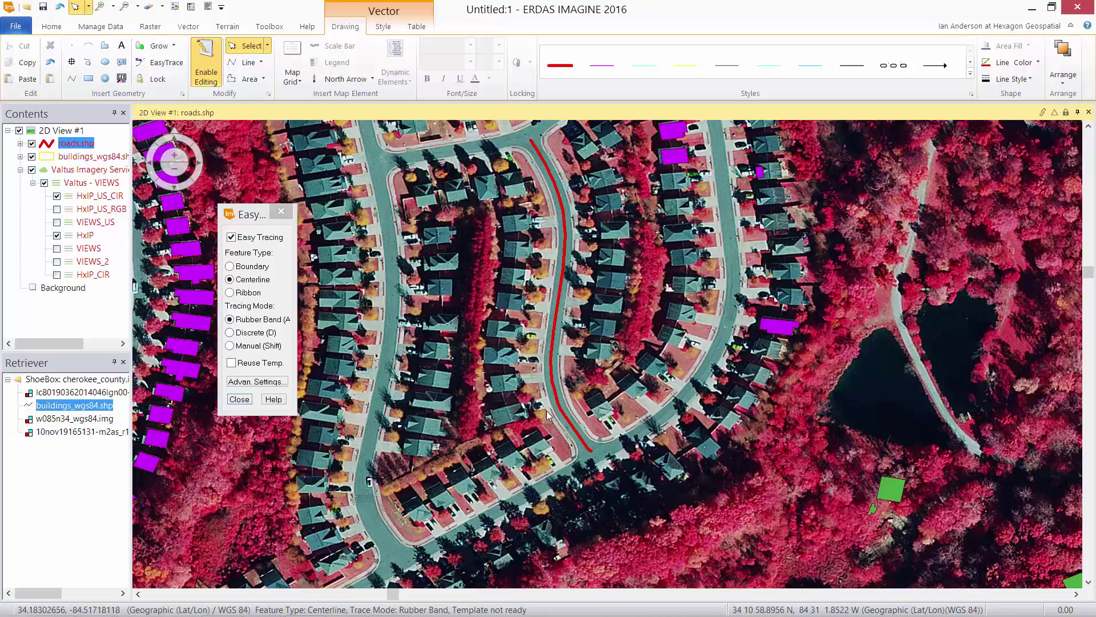
Turn on Reuse Template and begin tracing the left road's centerline
click(231, 363)
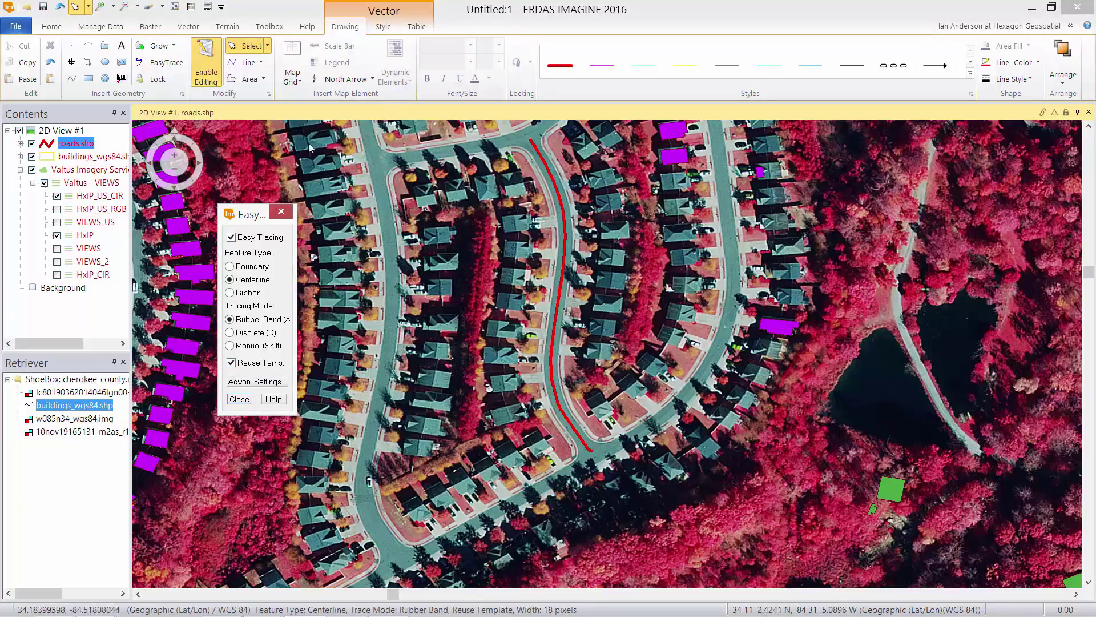
click(71, 78)
click(378, 174)
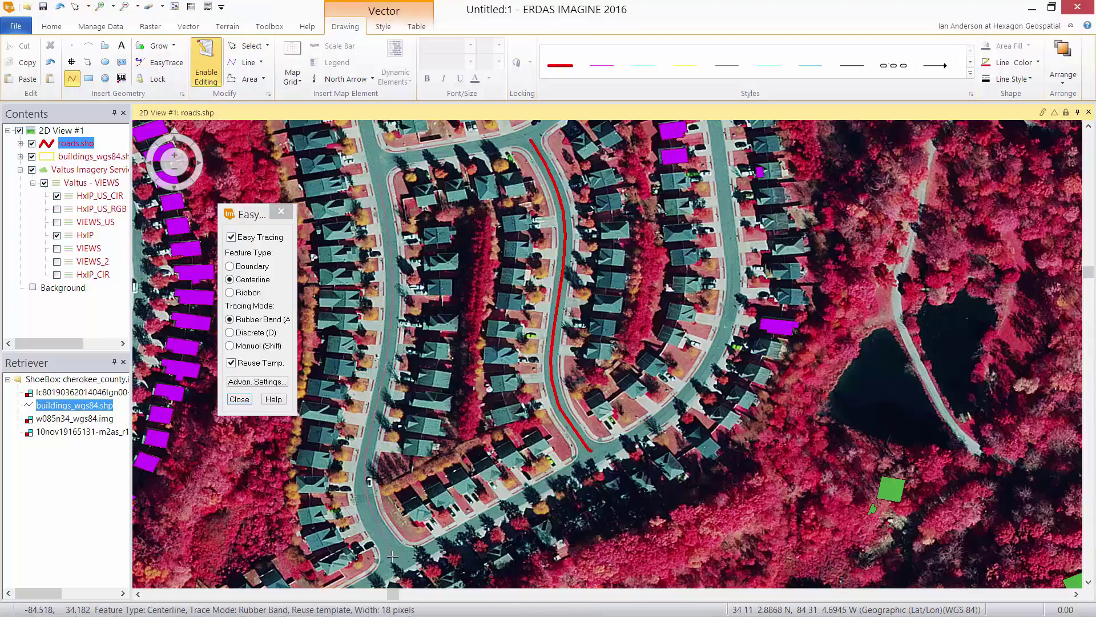